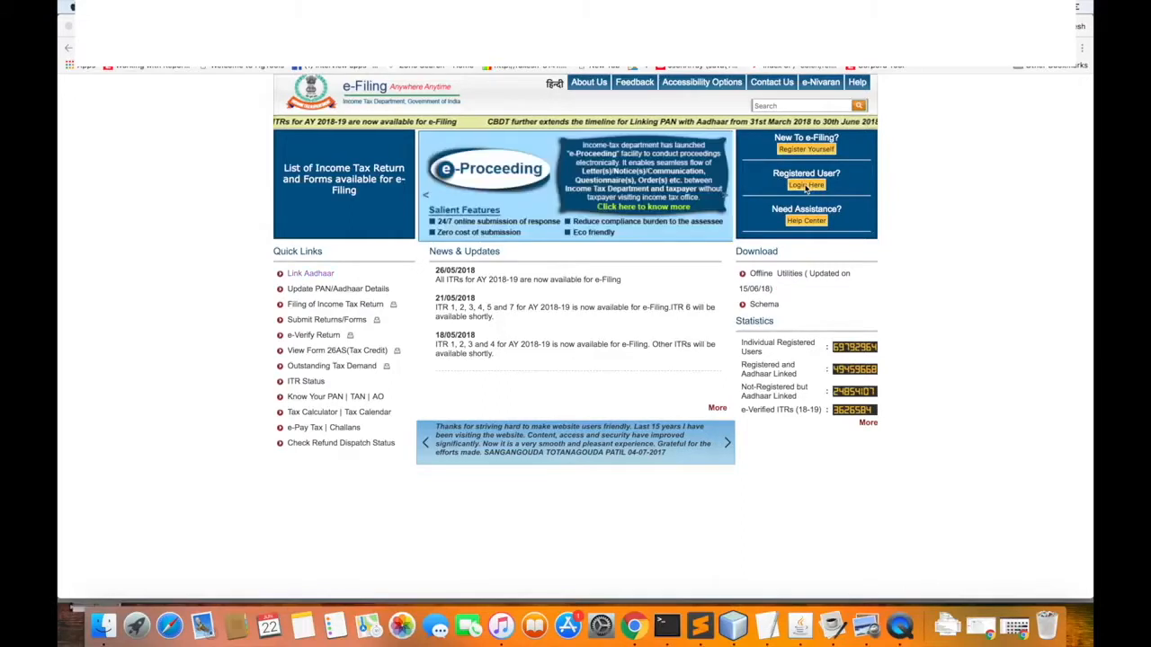
Step: Log in as a registered user with the user ID, account password and captcha code
{"action": "left_click", "coordinate": [806, 185]}
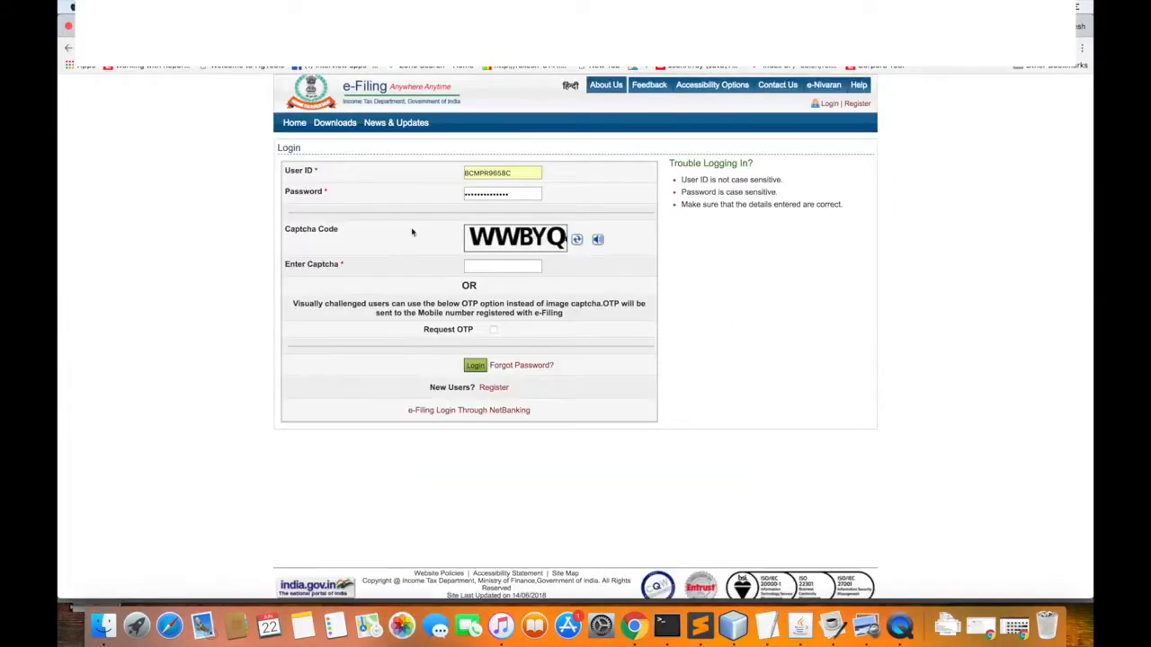
{"action": "left_click", "coordinate": [500, 175]}
{"action": "left_click", "coordinate": [519, 187]}
{"action": "left_click", "coordinate": [499, 266]}
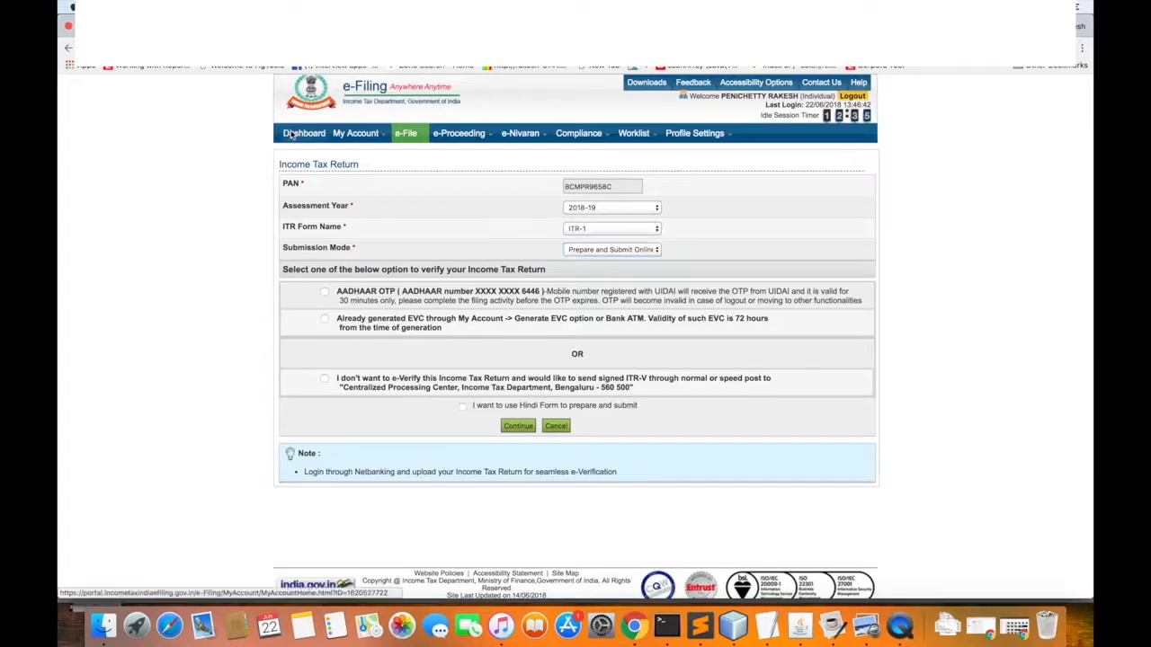
Step: View the e-filed returns from the dashboard, choosing IncomeTax Returns as the type to list
{"action": "left_click", "coordinate": [291, 135]}
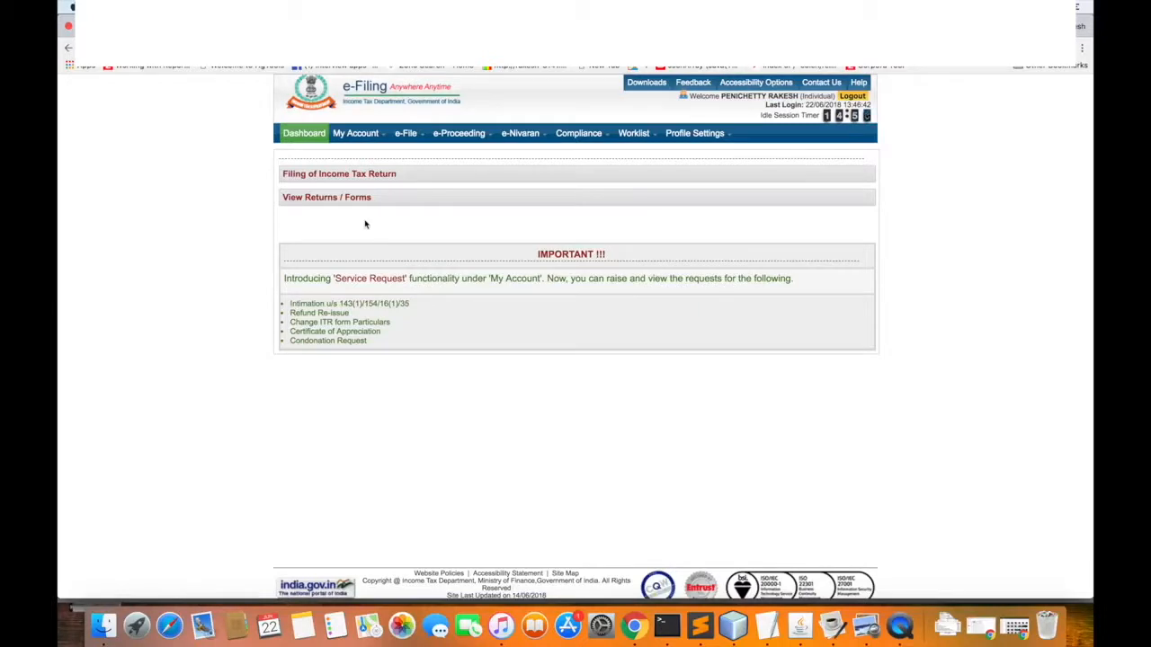
{"action": "left_click", "coordinate": [307, 205]}
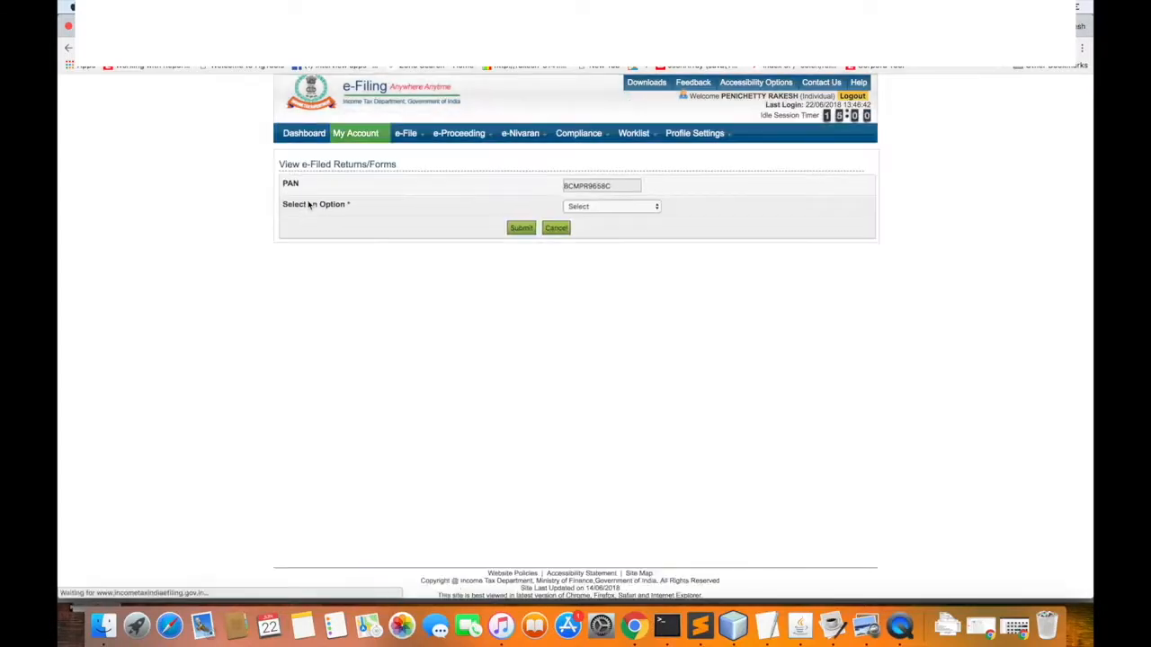
{"action": "left_click", "coordinate": [598, 207]}
{"action": "left_click", "coordinate": [600, 216]}
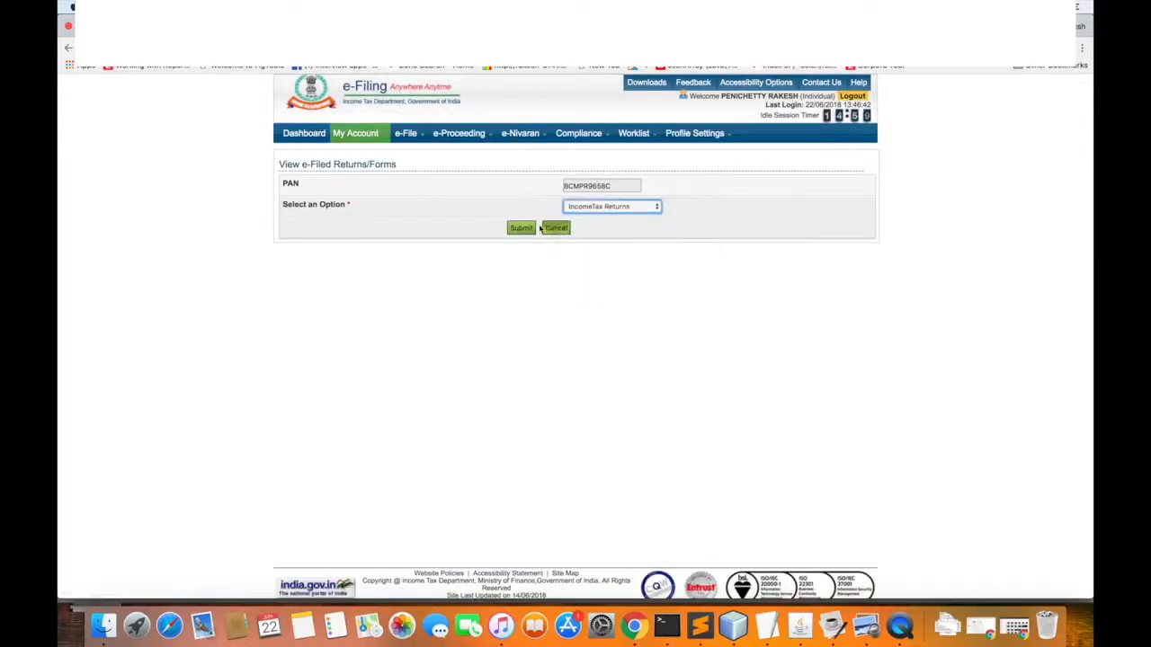
{"action": "left_click", "coordinate": [519, 229]}
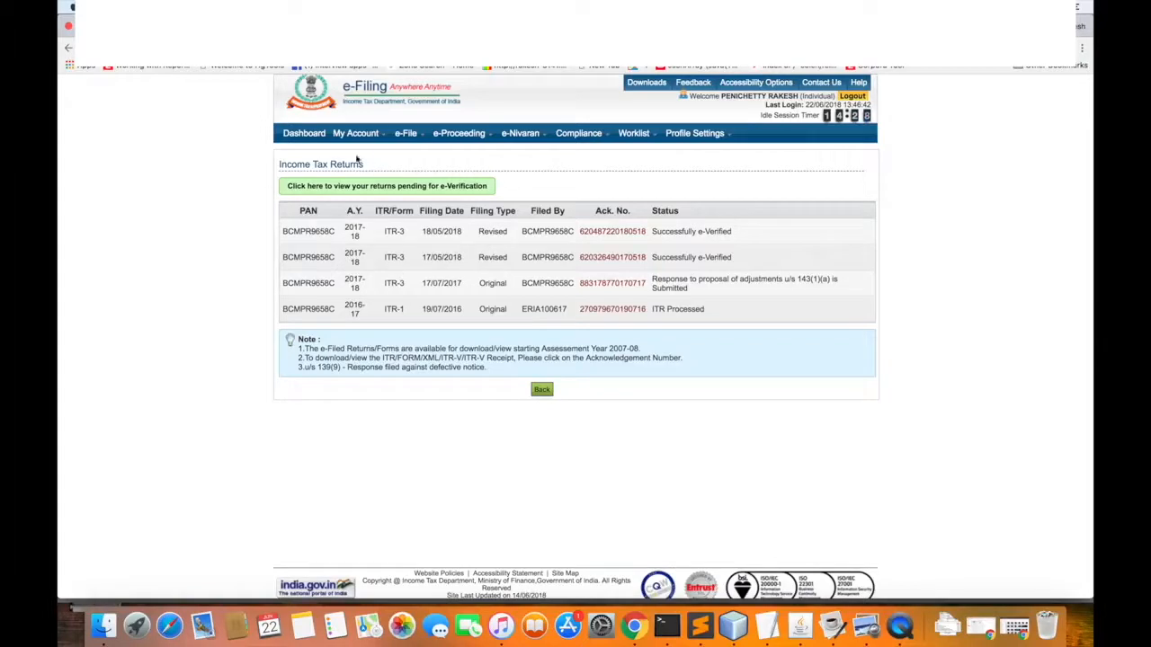
{"action": "left_click", "coordinate": [304, 134]}
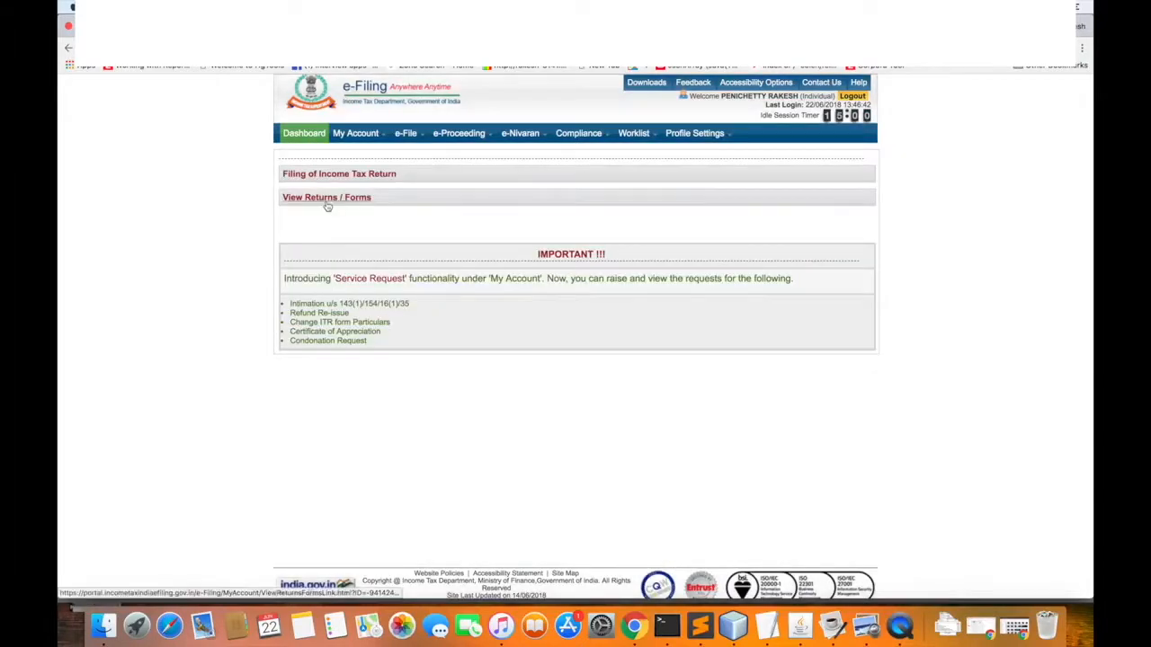
{"action": "left_click", "coordinate": [338, 181]}
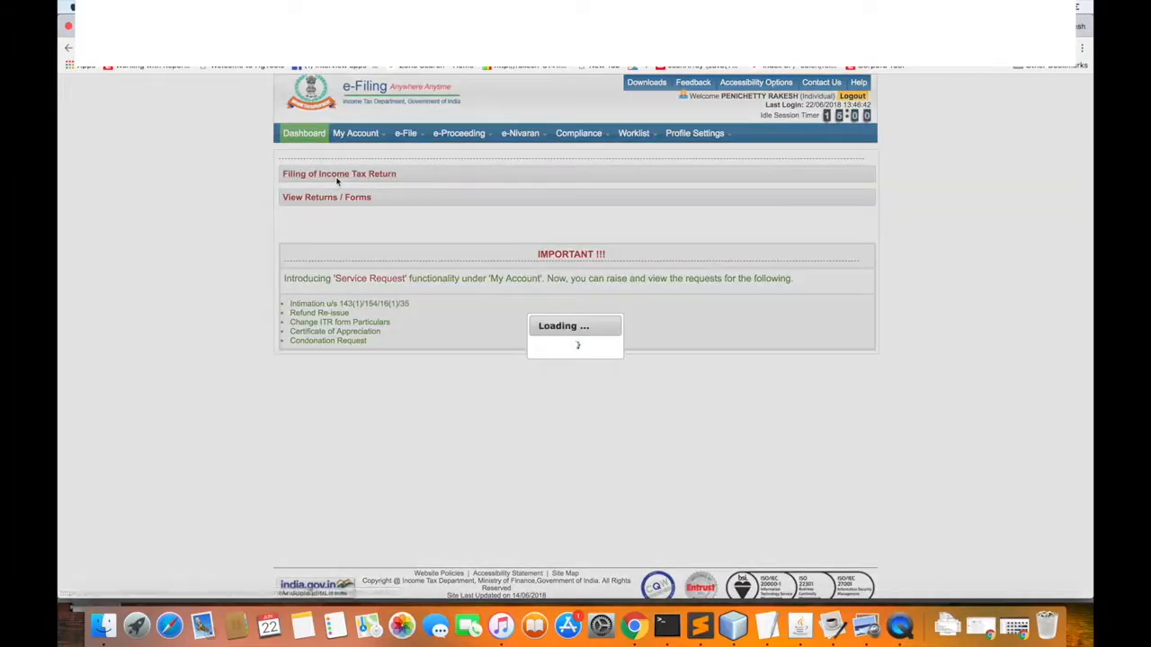
{"action": "left_click", "coordinate": [584, 208]}
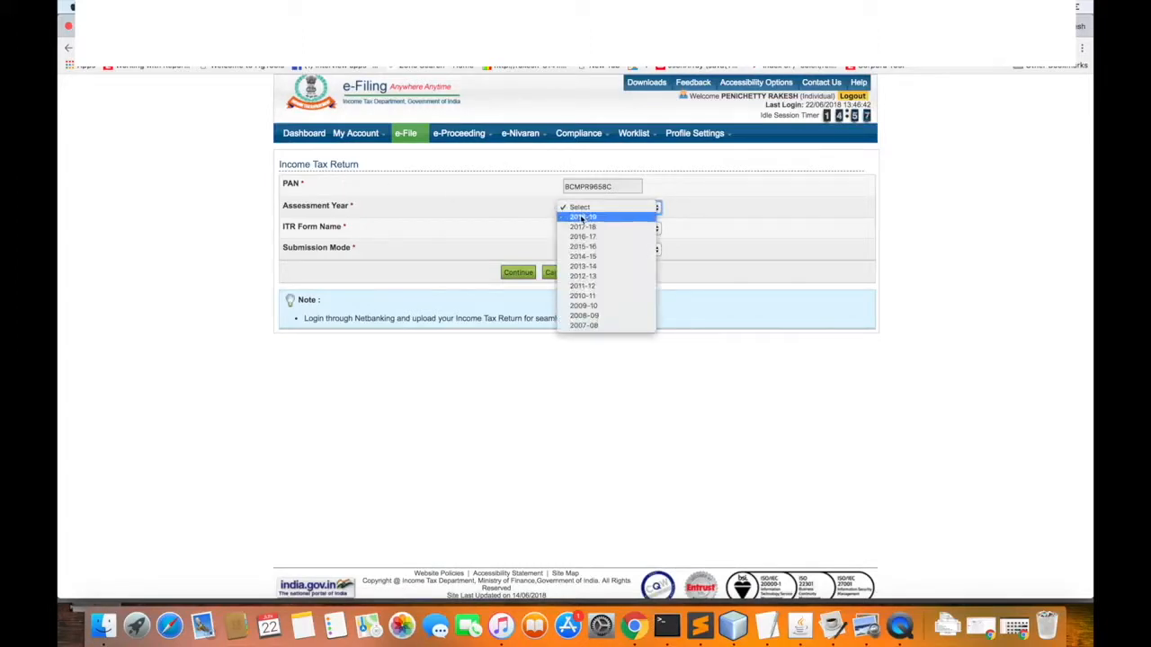
{"action": "left_click", "coordinate": [457, 194]}
Step: Start filing an income tax return from the dashboard for assessment year 2018-19 with form ITR-1
{"action": "left_click", "coordinate": [310, 137]}
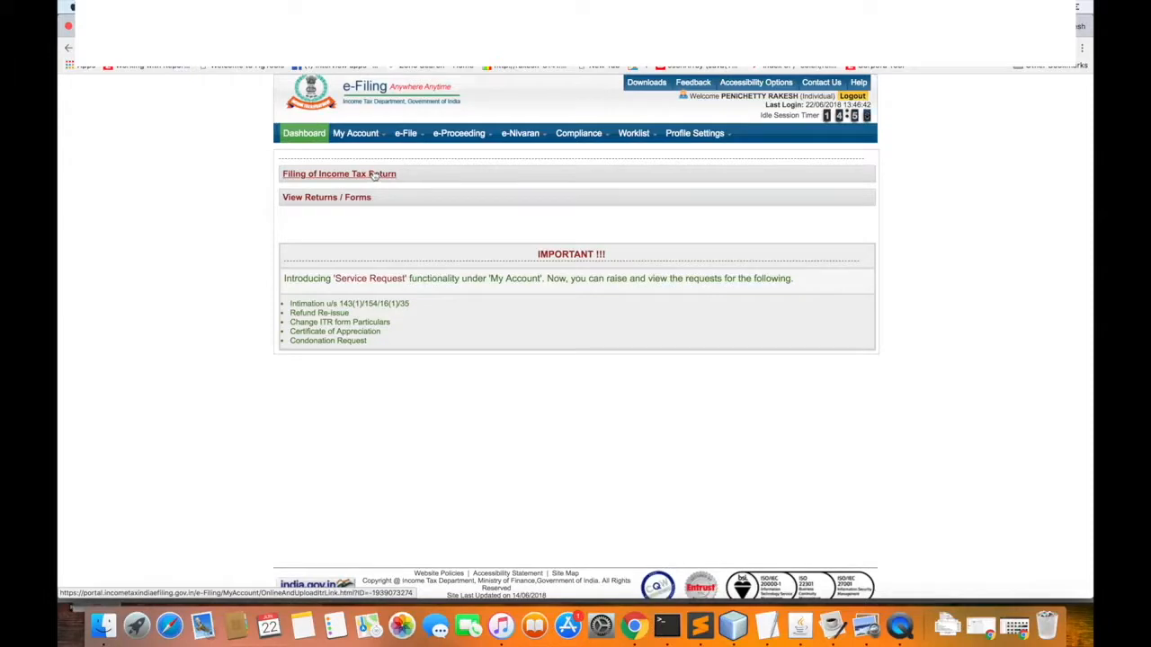
{"action": "mouse_move", "coordinate": [419, 136]}
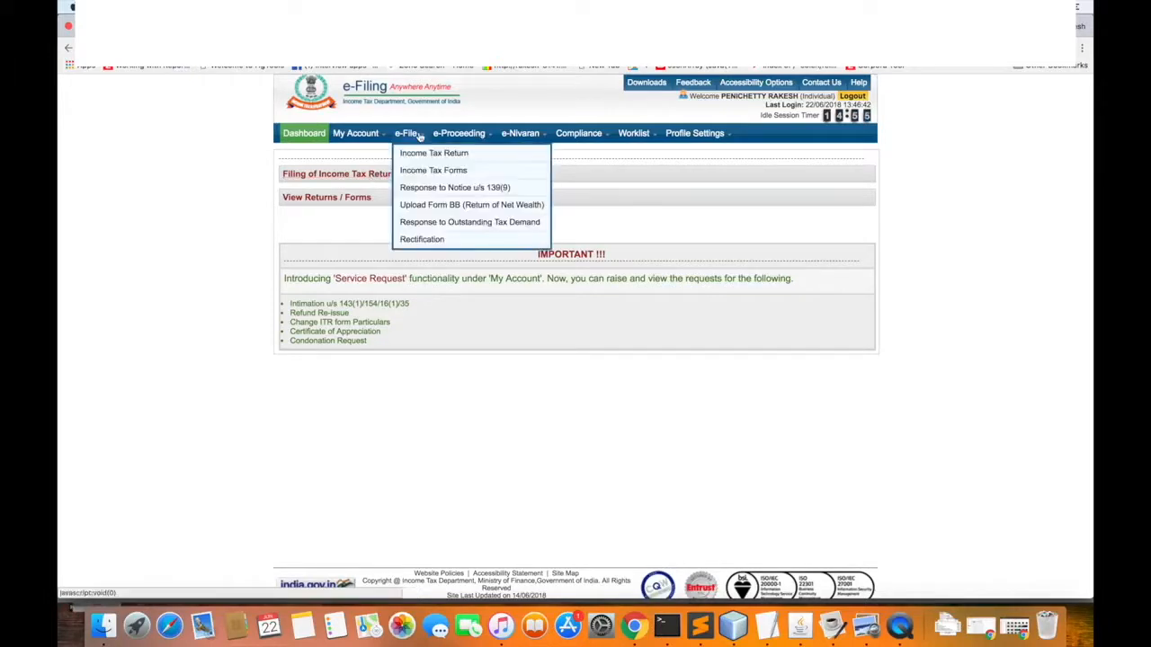
{"action": "left_click", "coordinate": [331, 176]}
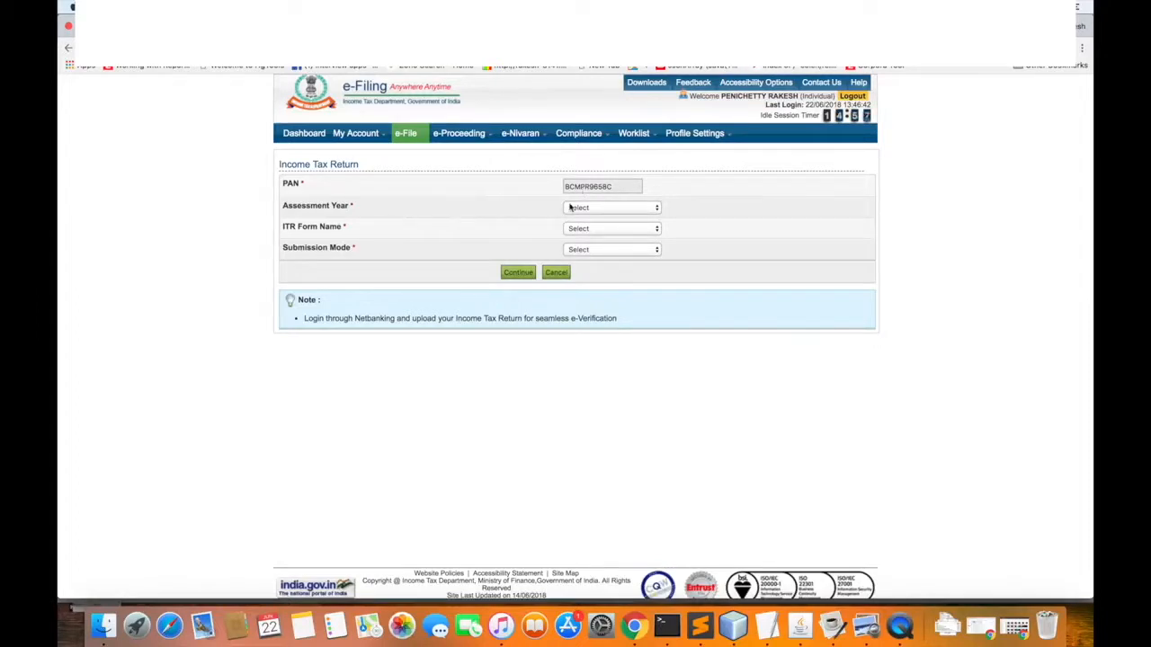
{"action": "left_click", "coordinate": [594, 209]}
{"action": "left_click", "coordinate": [597, 210]}
{"action": "left_click", "coordinate": [598, 209]}
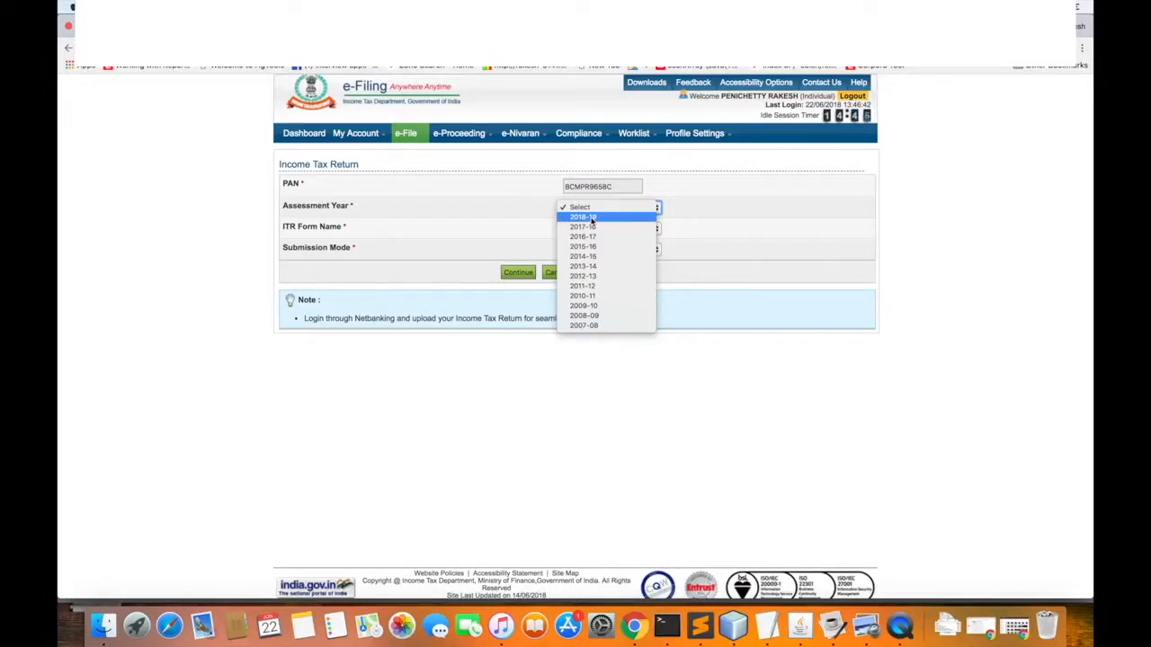
{"action": "left_click", "coordinate": [592, 218]}
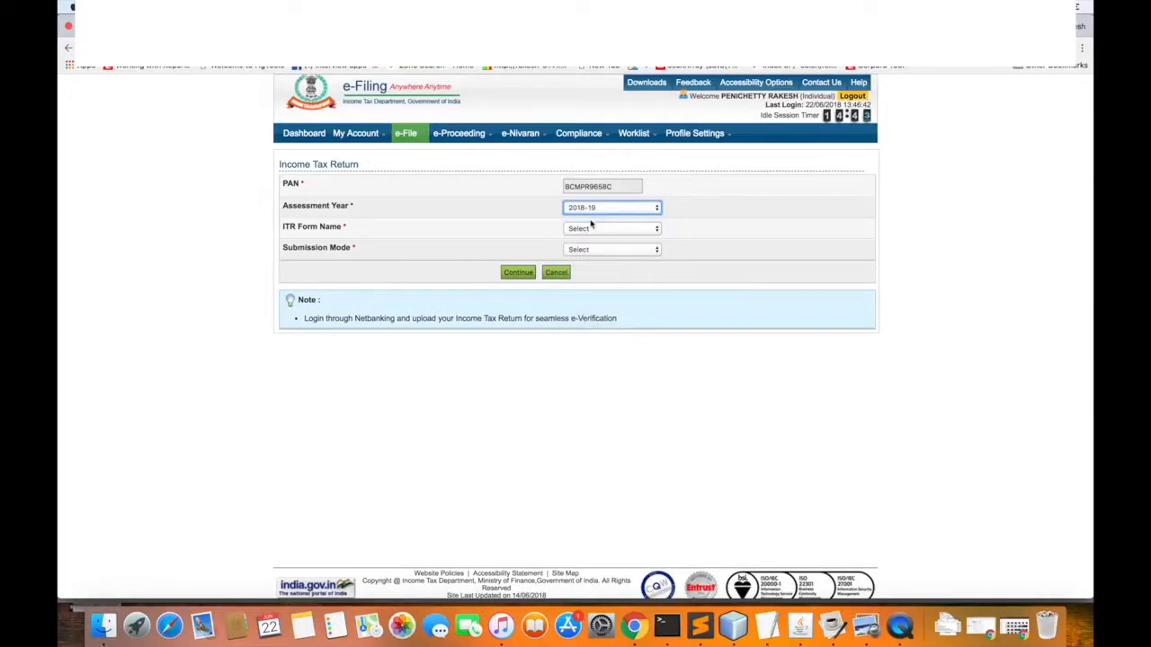
{"action": "left_click", "coordinate": [590, 228]}
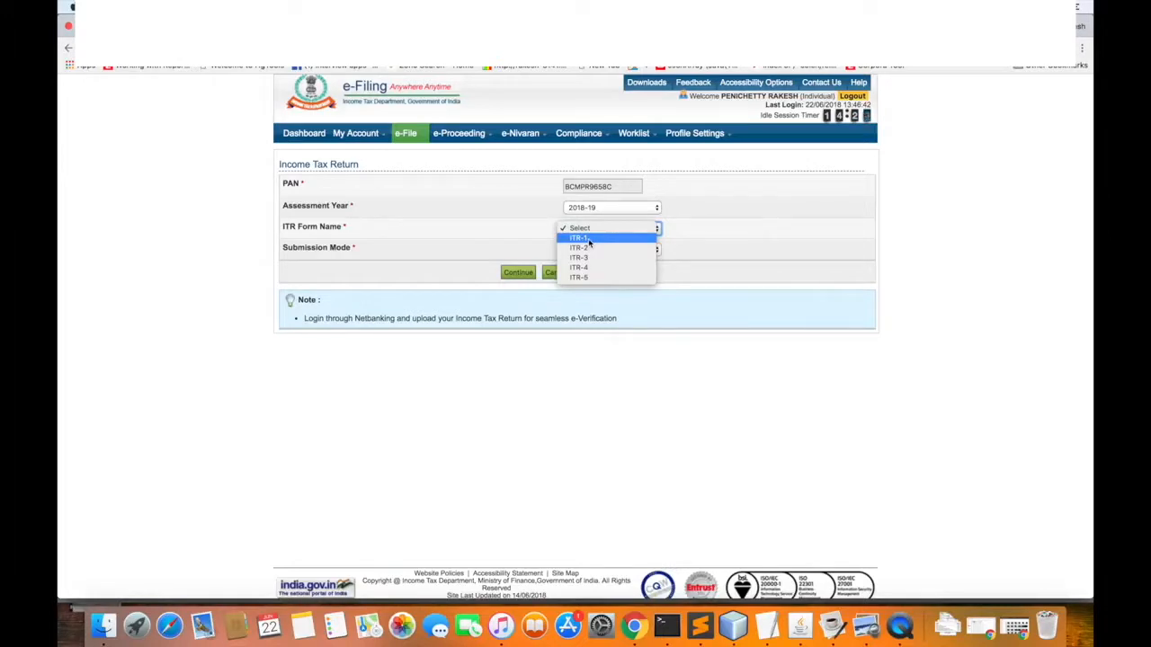
{"action": "left_click", "coordinate": [589, 239]}
Step: Try Upload XML as the submission mode for the return
{"action": "left_click", "coordinate": [589, 250]}
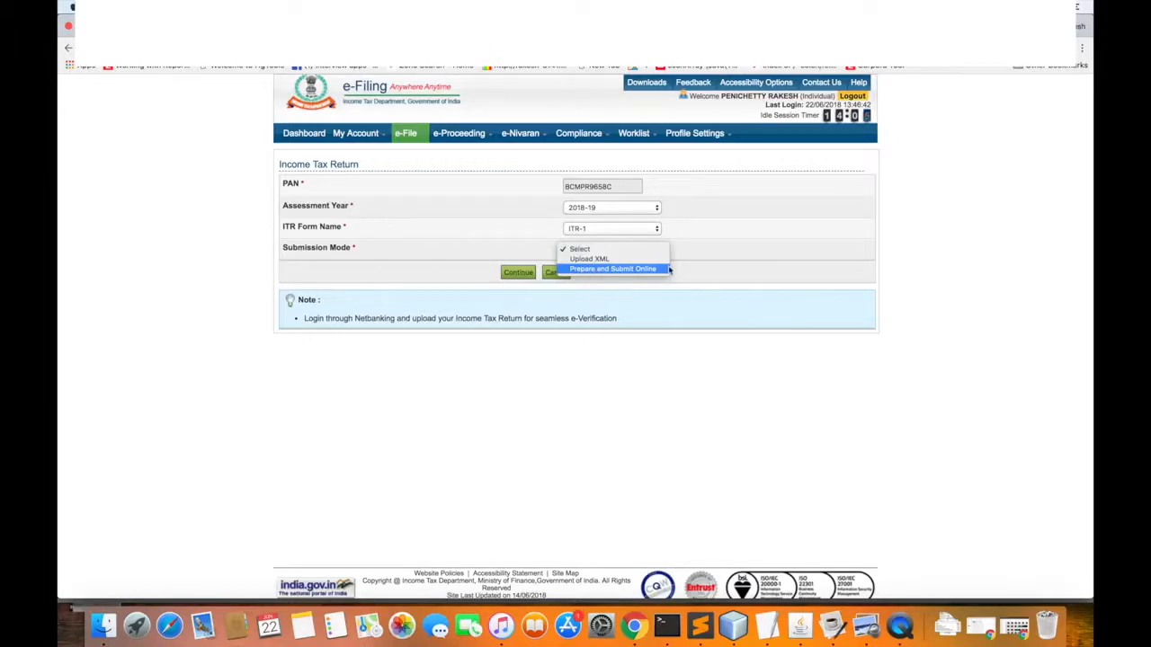
{"action": "left_click", "coordinate": [705, 254]}
{"action": "left_click", "coordinate": [622, 247]}
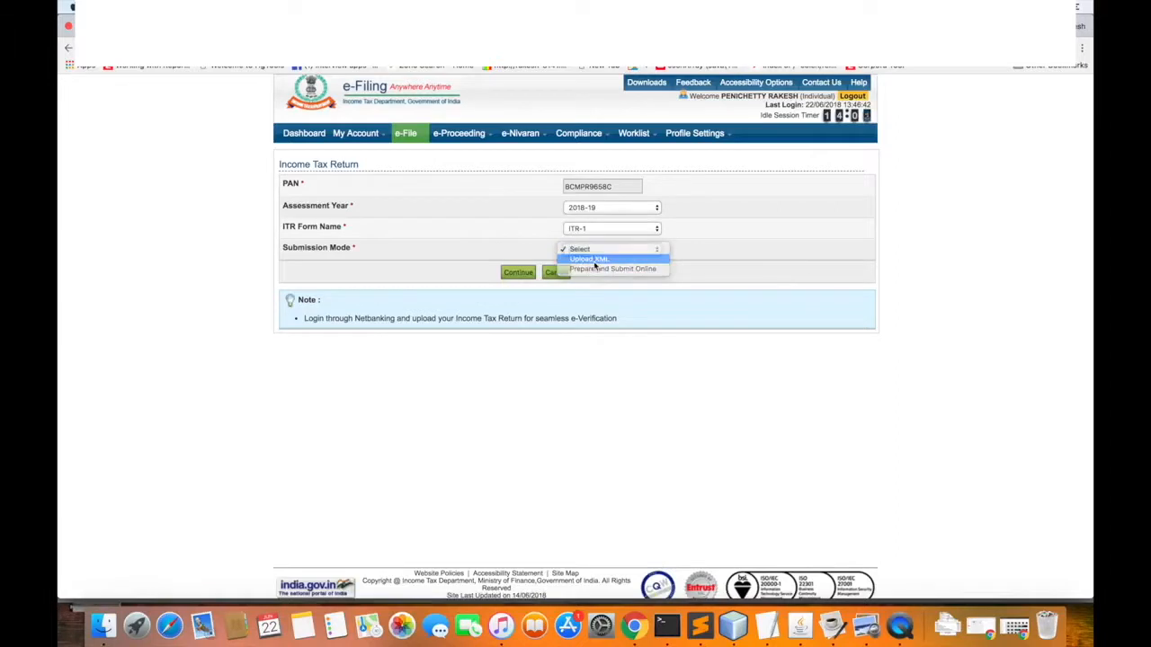
{"action": "left_click", "coordinate": [589, 259]}
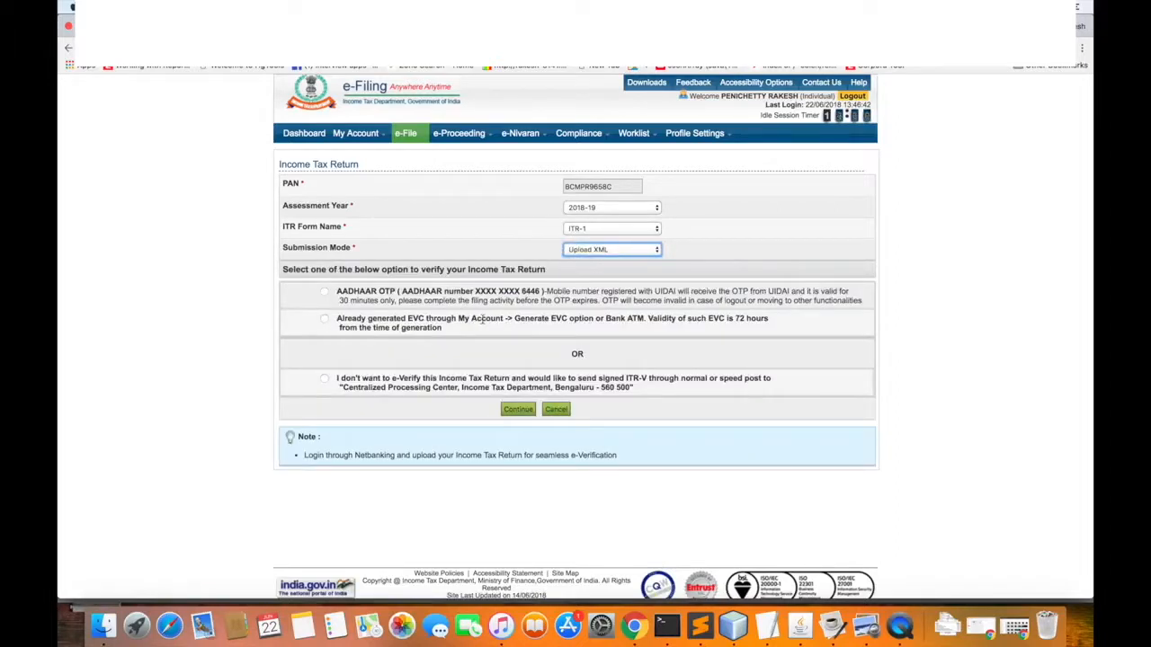
{"action": "left_click", "coordinate": [620, 250]}
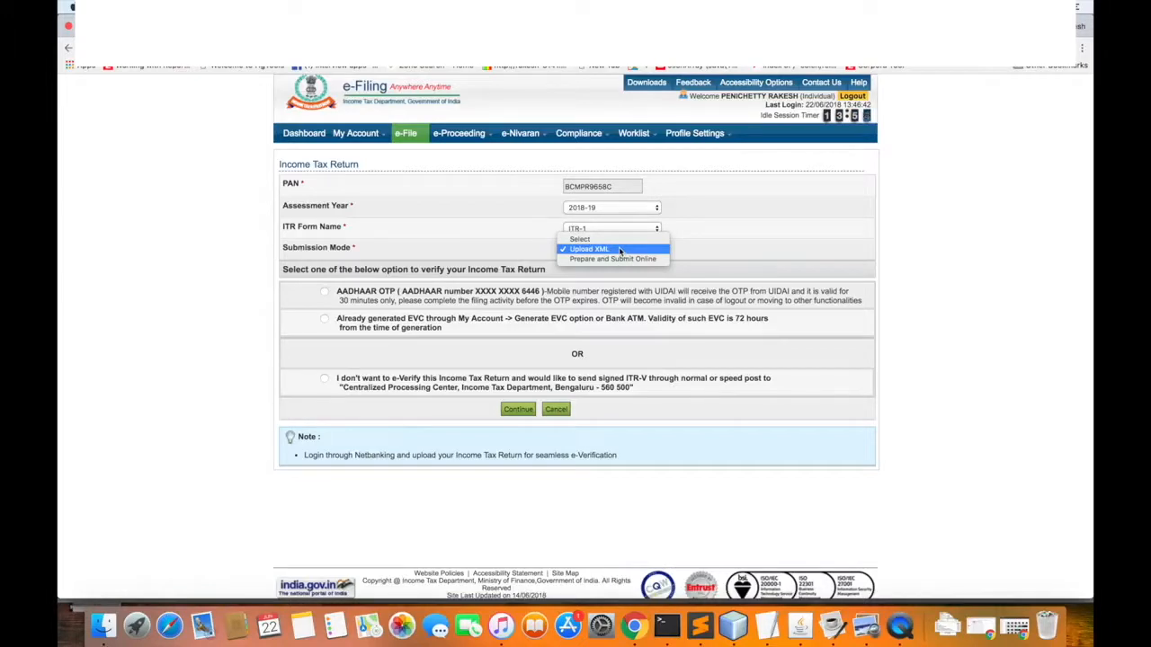
{"action": "left_click", "coordinate": [620, 250]}
Step: Set the return's submission mode to Prepare and Submit Online
{"action": "left_click", "coordinate": [615, 250]}
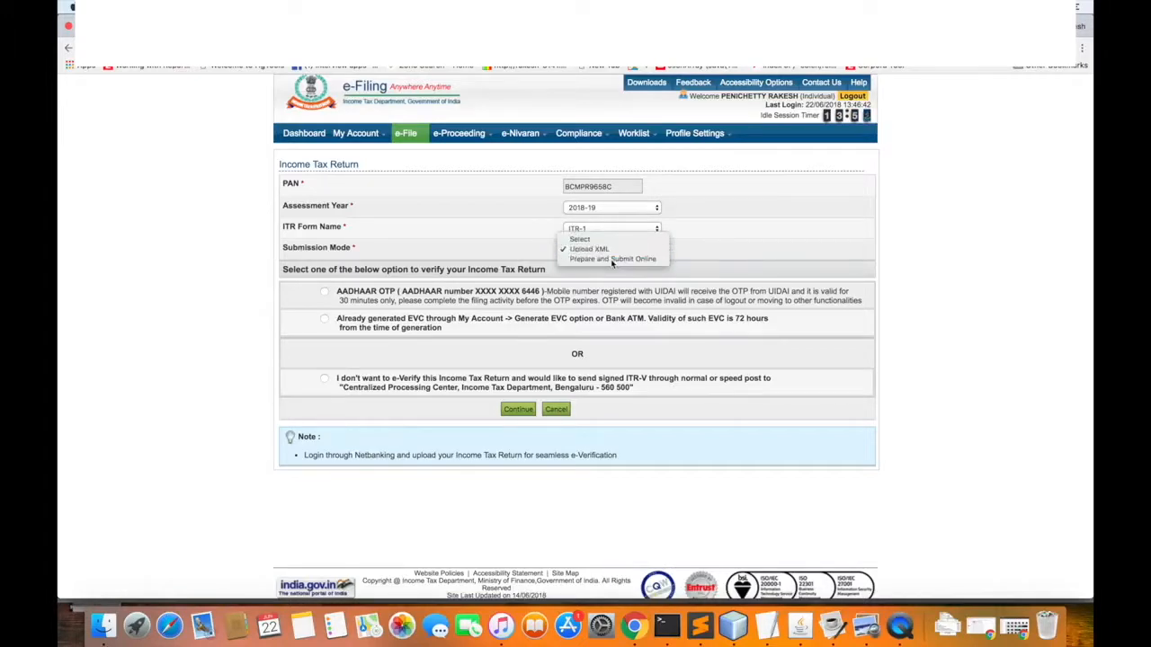
{"action": "left_click", "coordinate": [613, 259]}
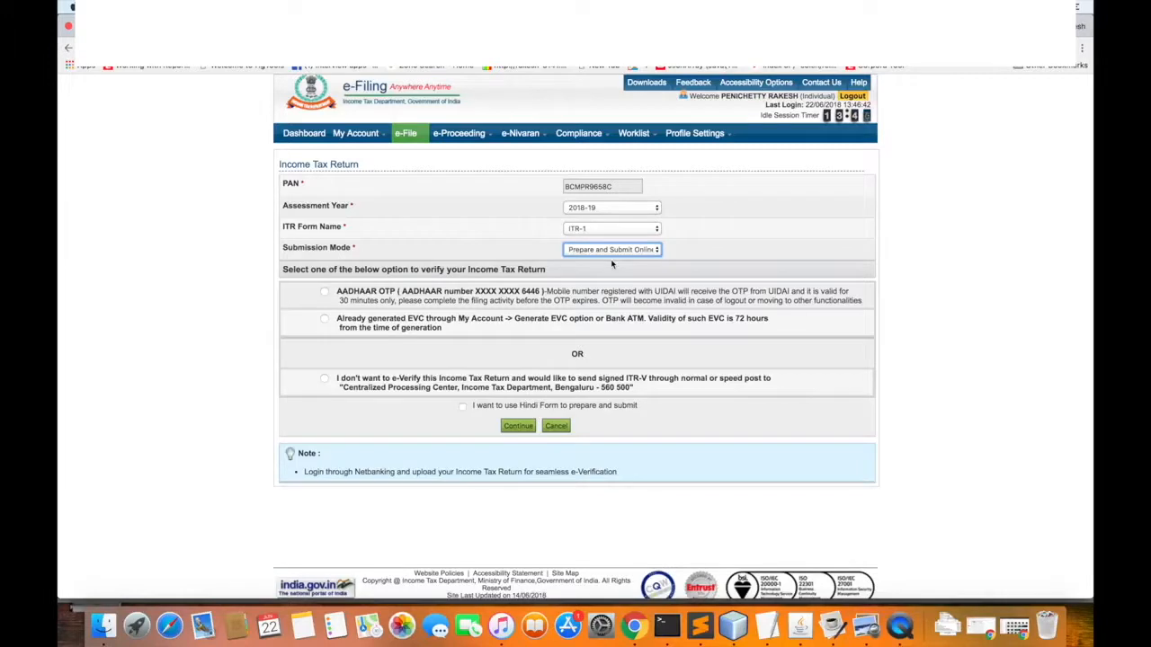
{"action": "left_click", "coordinate": [603, 254]}
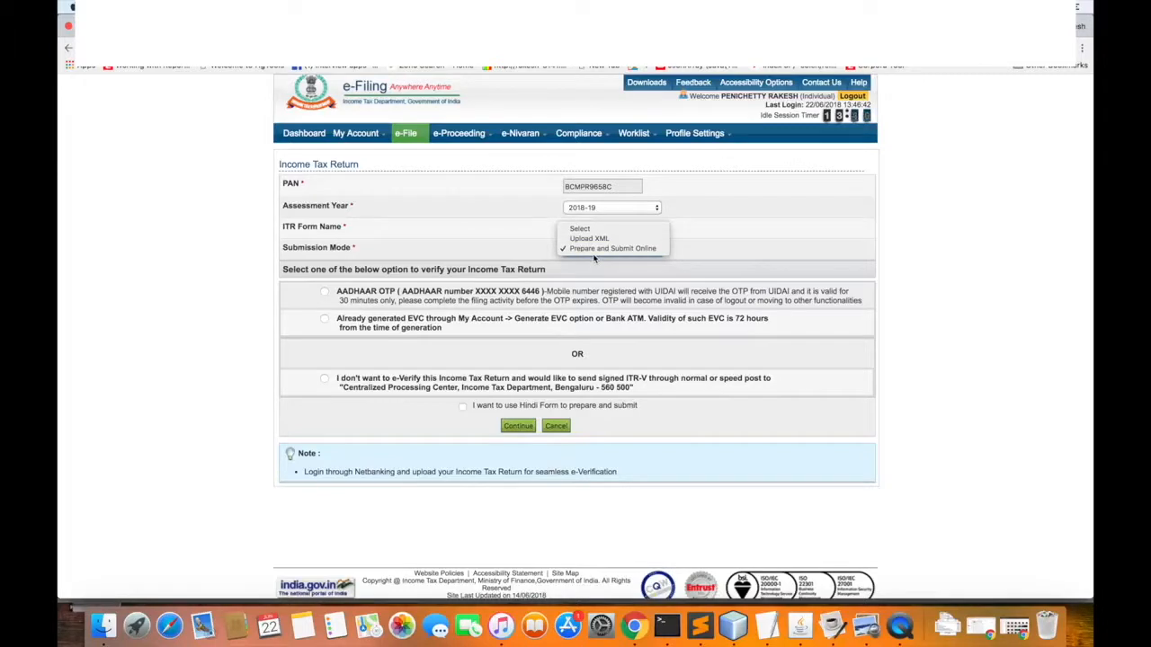
{"action": "left_click", "coordinate": [469, 256]}
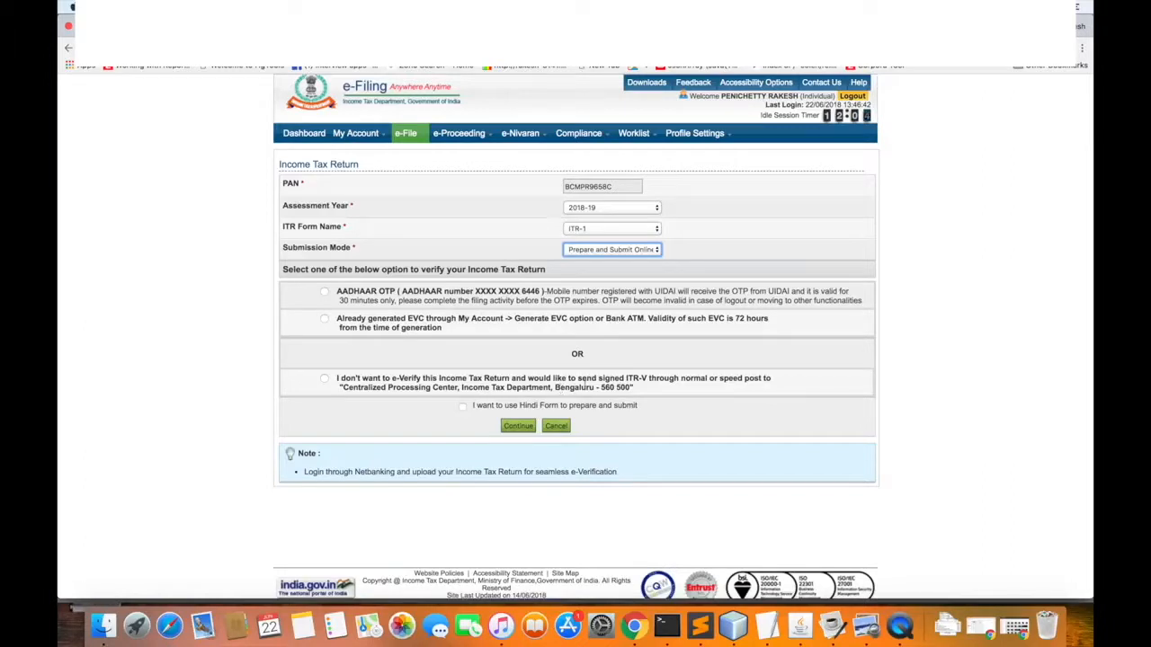
Step: Try the different verification options for the return and settle on AADHAAR OTP
{"action": "left_click", "coordinate": [323, 378]}
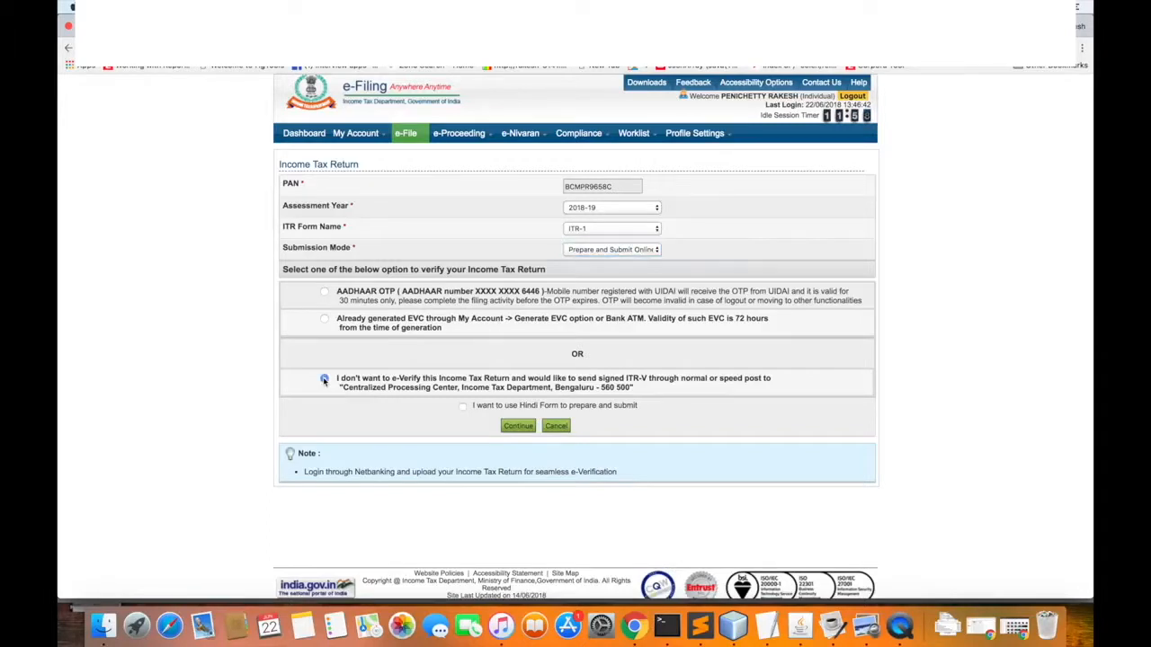
{"action": "left_click", "coordinate": [324, 322]}
{"action": "left_click", "coordinate": [325, 292]}
{"action": "left_click", "coordinate": [324, 379]}
{"action": "left_click", "coordinate": [324, 292]}
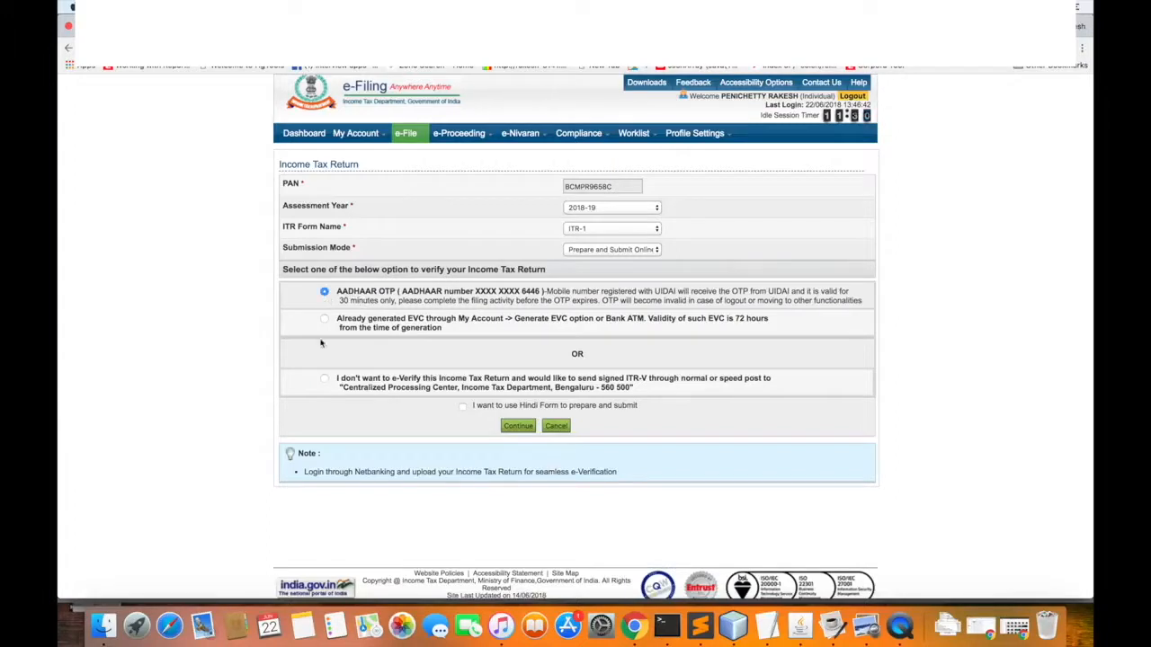